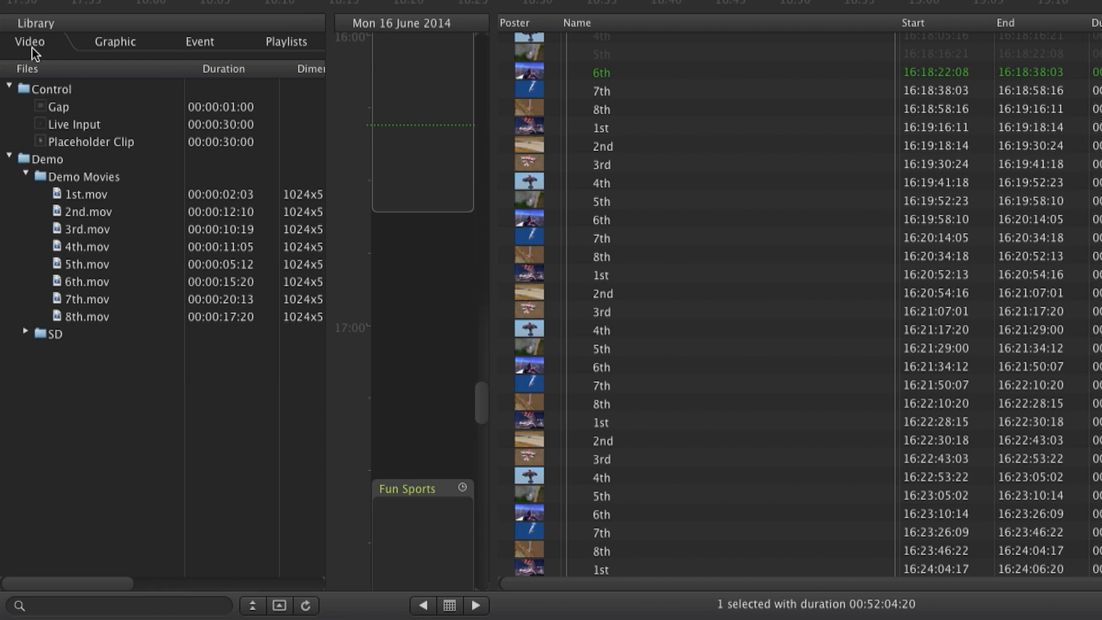
Step: Look through the library's Graphic, Event, Playlists and Video content and the criteria available for searching the video files
{"action": "left_click", "coordinate": [116, 45]}
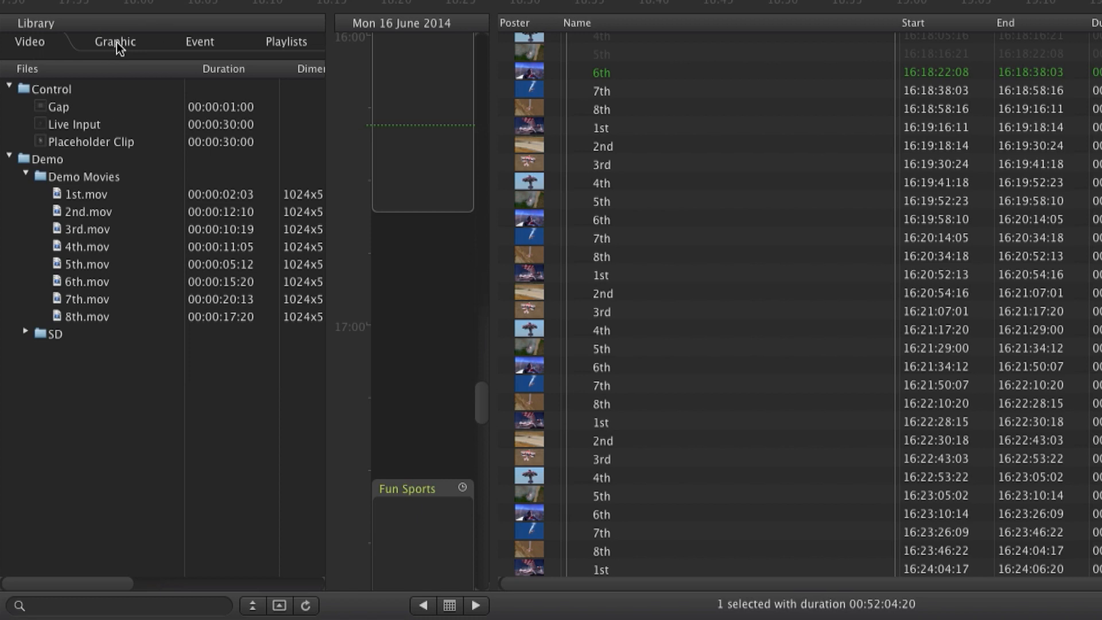
{"action": "left_click", "coordinate": [205, 45]}
{"action": "left_click", "coordinate": [297, 46]}
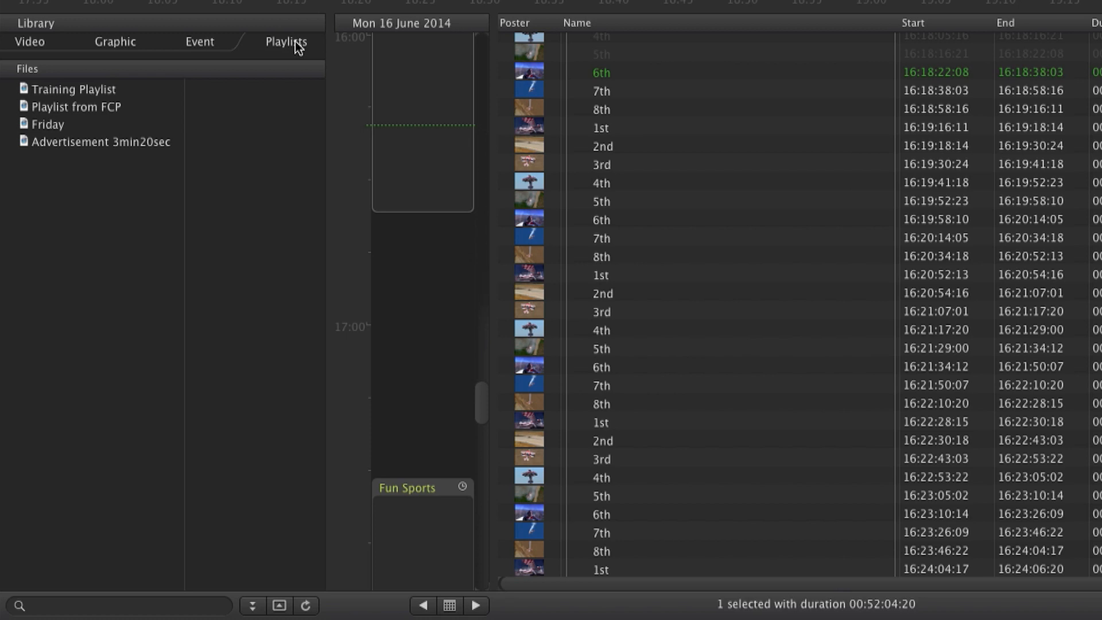
{"action": "left_click", "coordinate": [35, 45]}
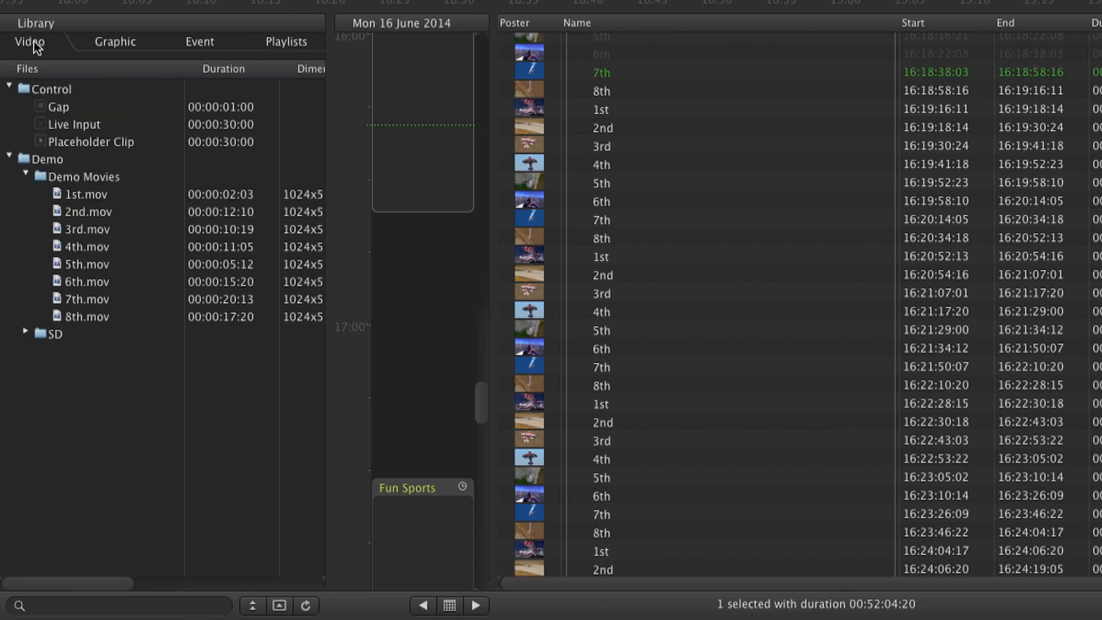
{"action": "left_click", "coordinate": [17, 605]}
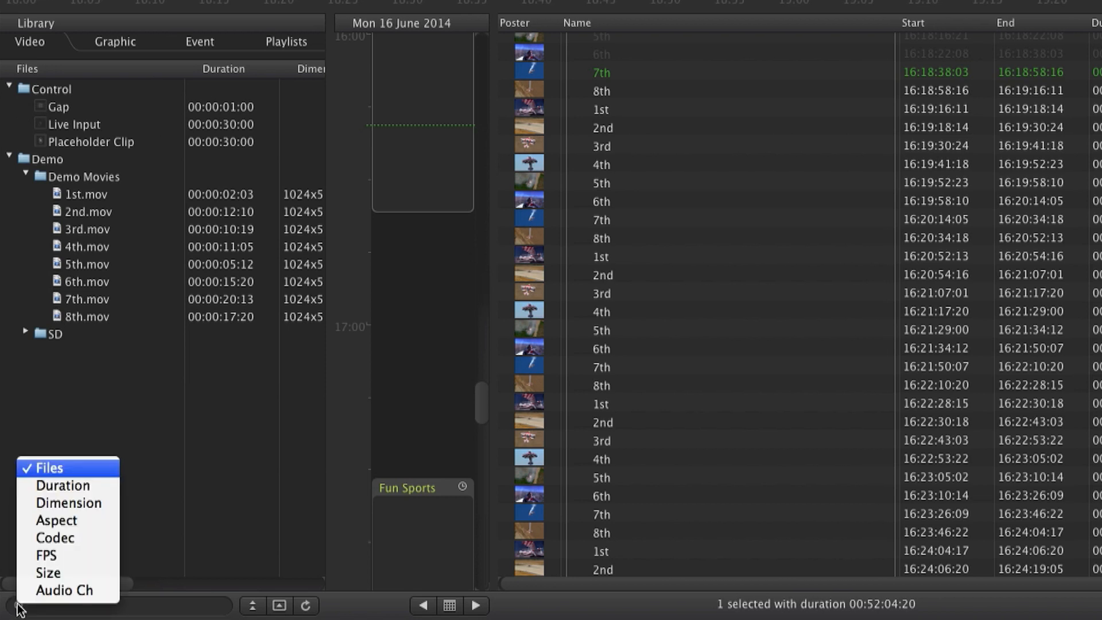
{"action": "left_click", "coordinate": [17, 604]}
Step: Show the library's preview area and preview 4th.mov from the Demo Movies folder
{"action": "left_click", "coordinate": [281, 605]}
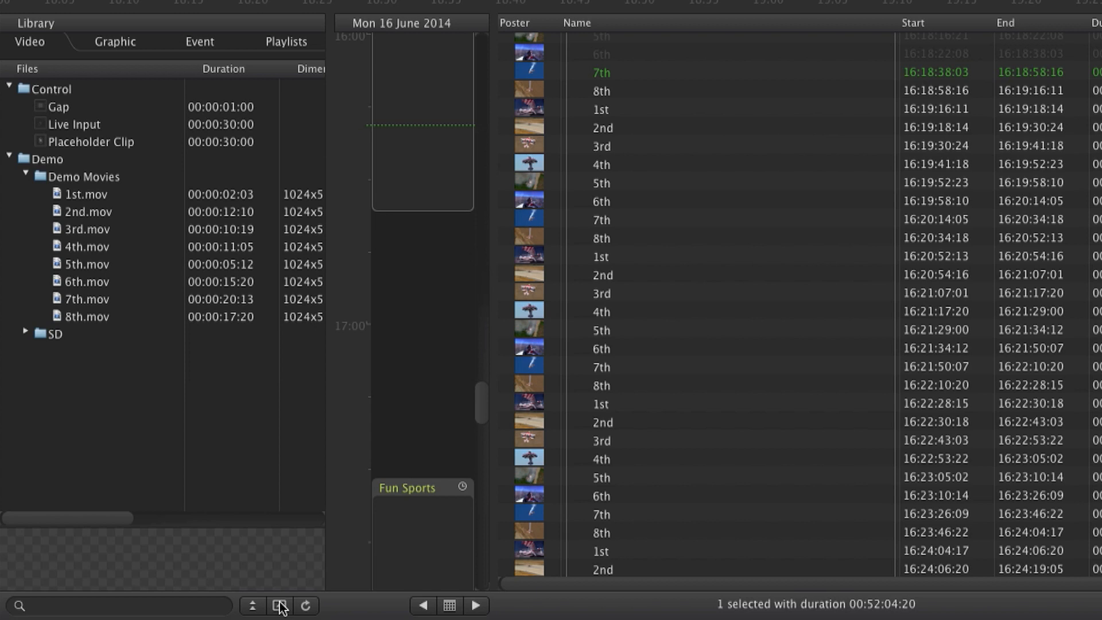
{"action": "left_click", "coordinate": [84, 246]}
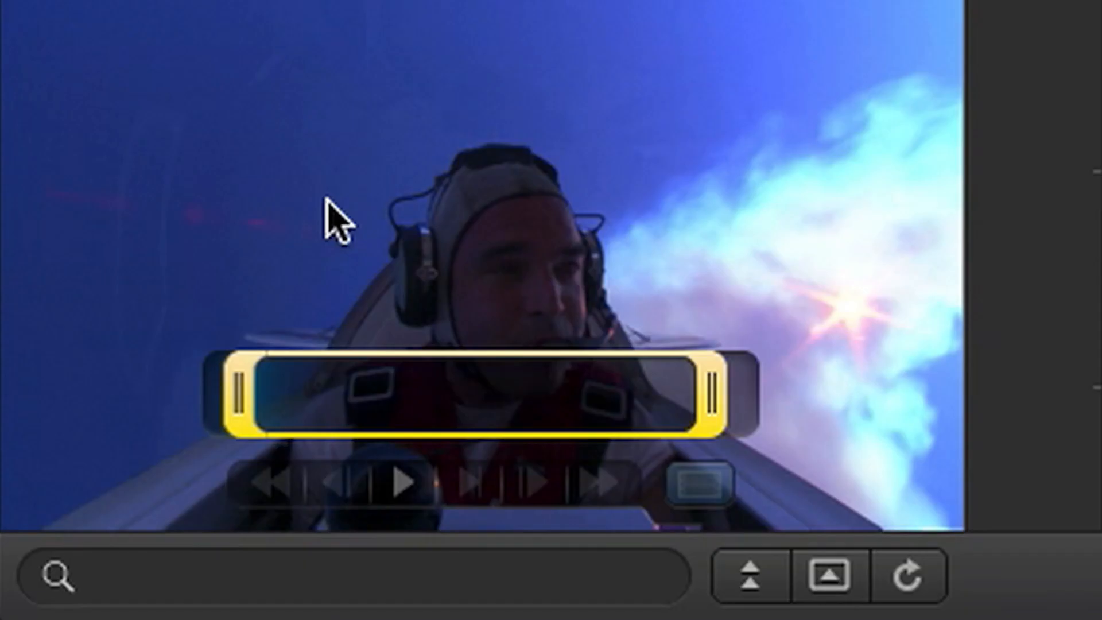
{"action": "left_click_drag", "start_coordinate": [242, 391], "coordinate": [340, 396]}
{"action": "left_click_drag", "start_coordinate": [494, 395], "coordinate": [558, 395]}
{"action": "left_click", "coordinate": [697, 486]}
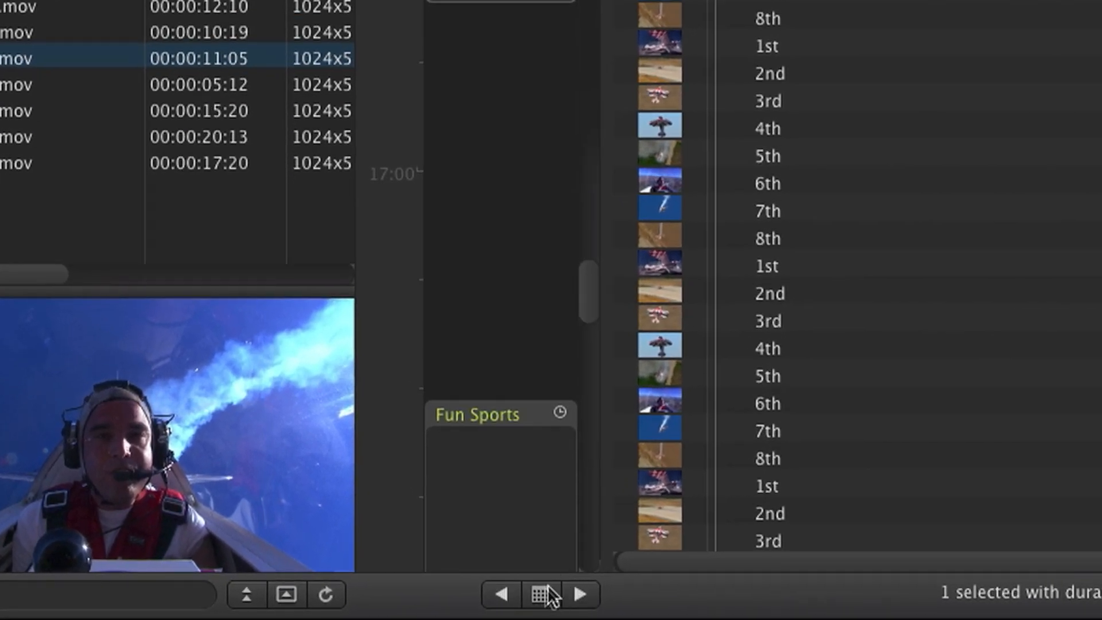
Step: Show the June 2014 calendar below the day schedule and hide it again
{"action": "left_click", "coordinate": [546, 592]}
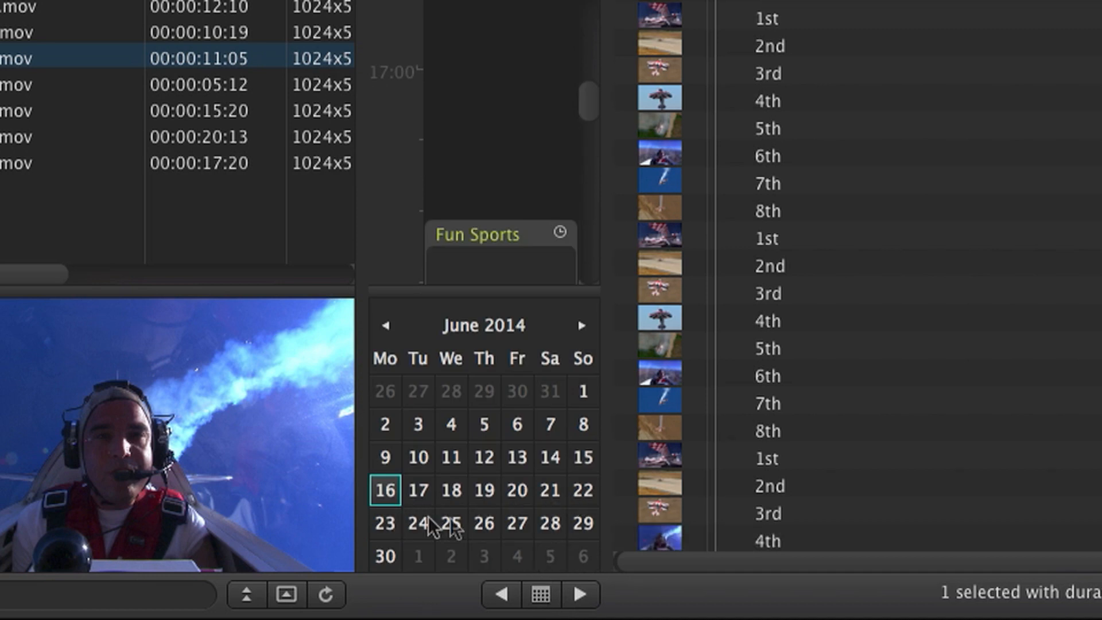
{"action": "left_click", "coordinate": [541, 594]}
{"action": "left_click", "coordinate": [467, 79]}
Step: Draw an empty playlist from 16:45 to 17:30 in the 16 June schedule and delete it
{"action": "left_click_drag", "start_coordinate": [376, 275], "coordinate": [377, 472]}
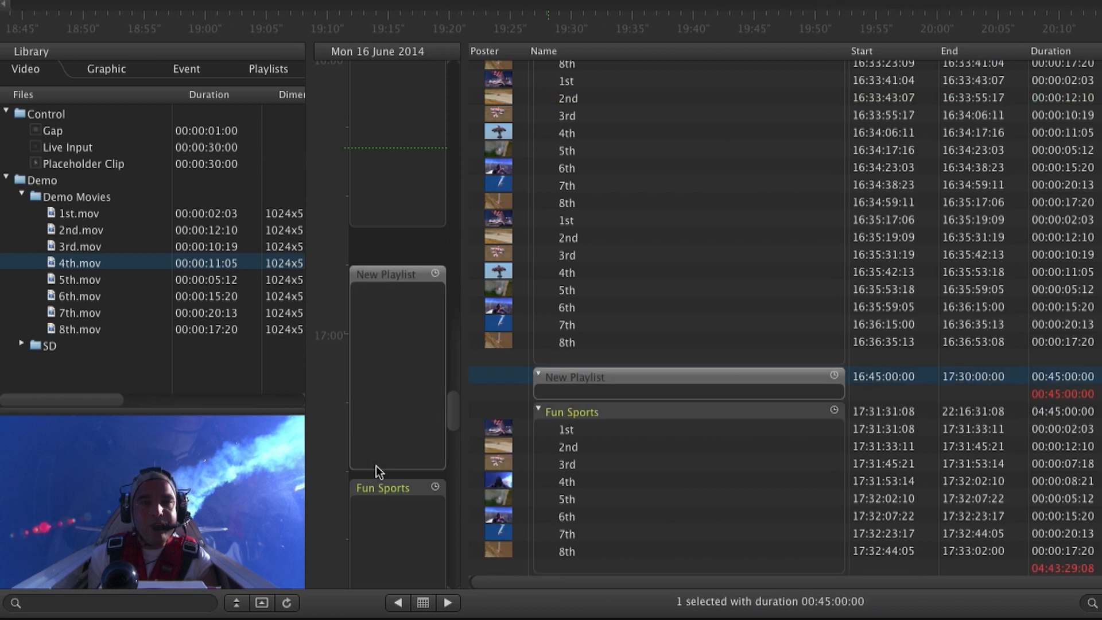
{"action": "key", "text": "Delete"}
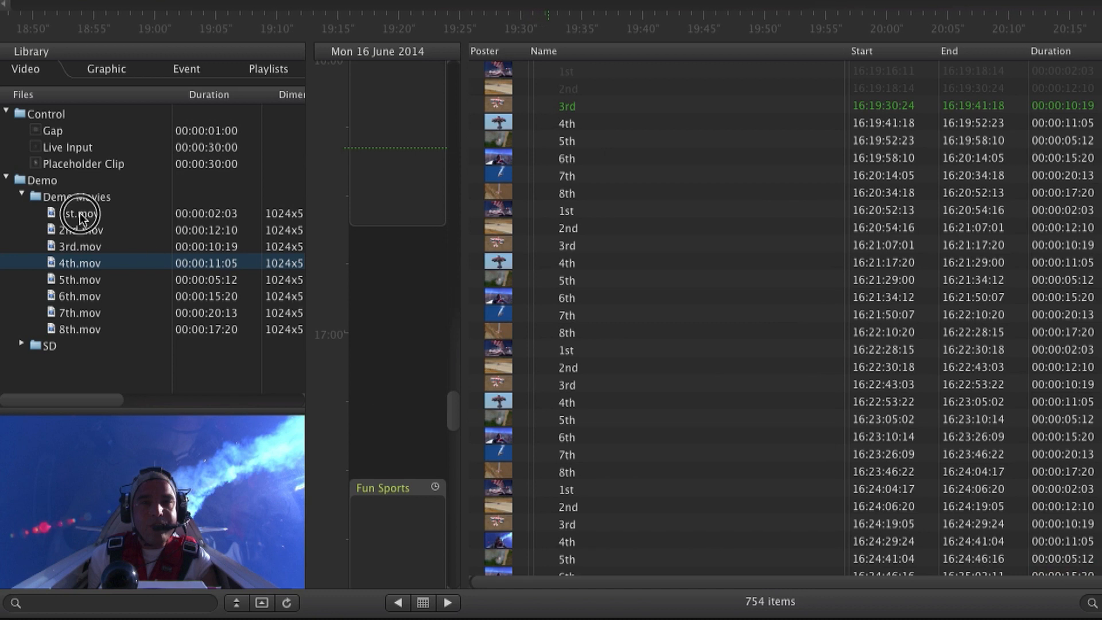
Step: Create a playlist at 16:45 in the 16 June schedule from the library clips 1st.mov through 8th.mov
{"action": "left_click", "coordinate": [80, 213]}
{"action": "left_click", "coordinate": [85, 329], "text": "shift"}
{"action": "left_click_drag", "start_coordinate": [61, 215], "coordinate": [378, 275]}
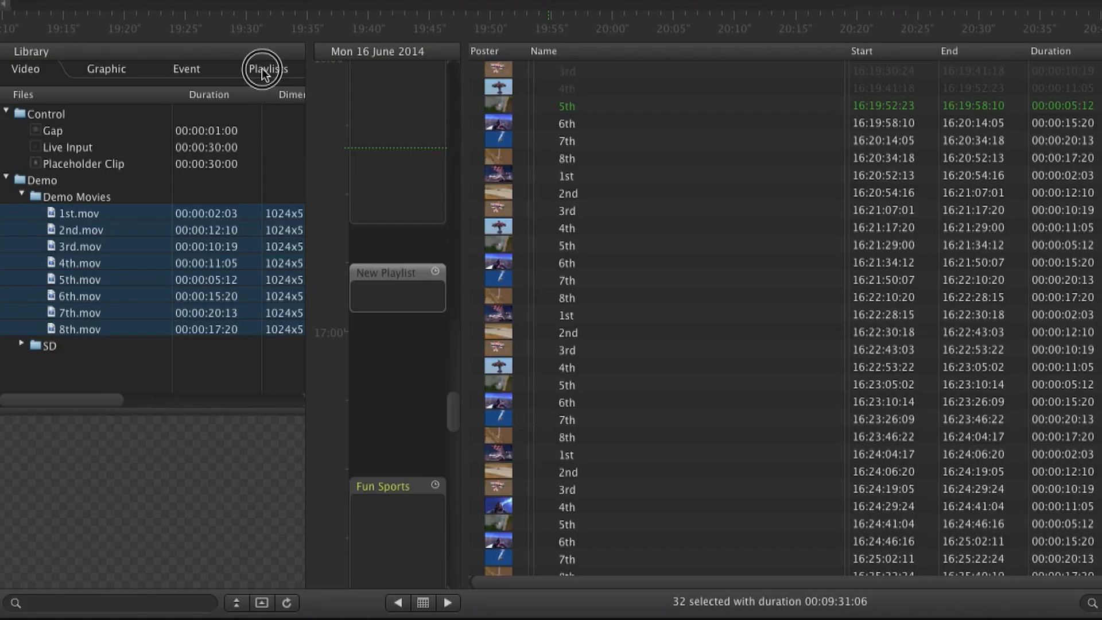
Step: Insert the SD folder clips from DVCPRO50a copy.MOV through DVCPROa copy.mov before the 5th clip at 16:24:41:04 in the running playlist
{"action": "left_click", "coordinate": [262, 69]}
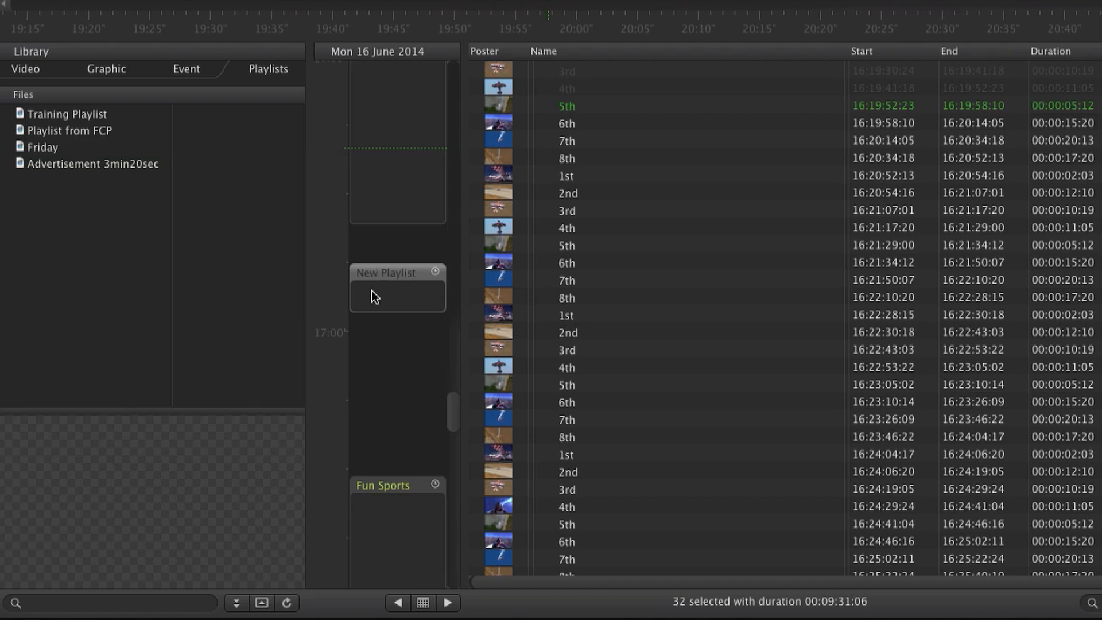
{"action": "left_click", "coordinate": [32, 68]}
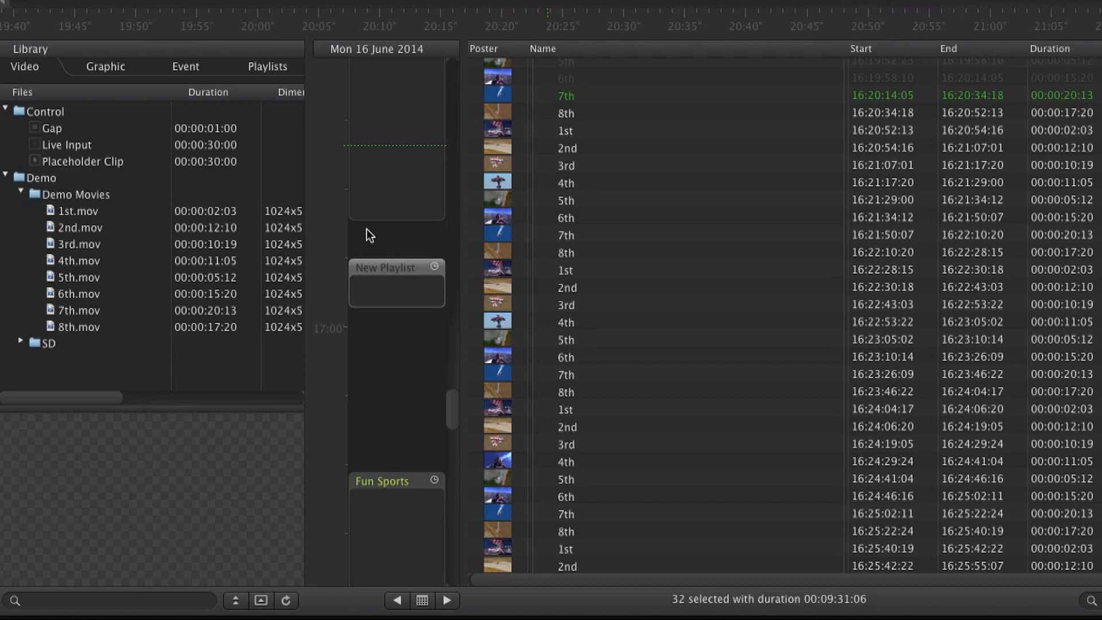
{"action": "left_click", "coordinate": [21, 344]}
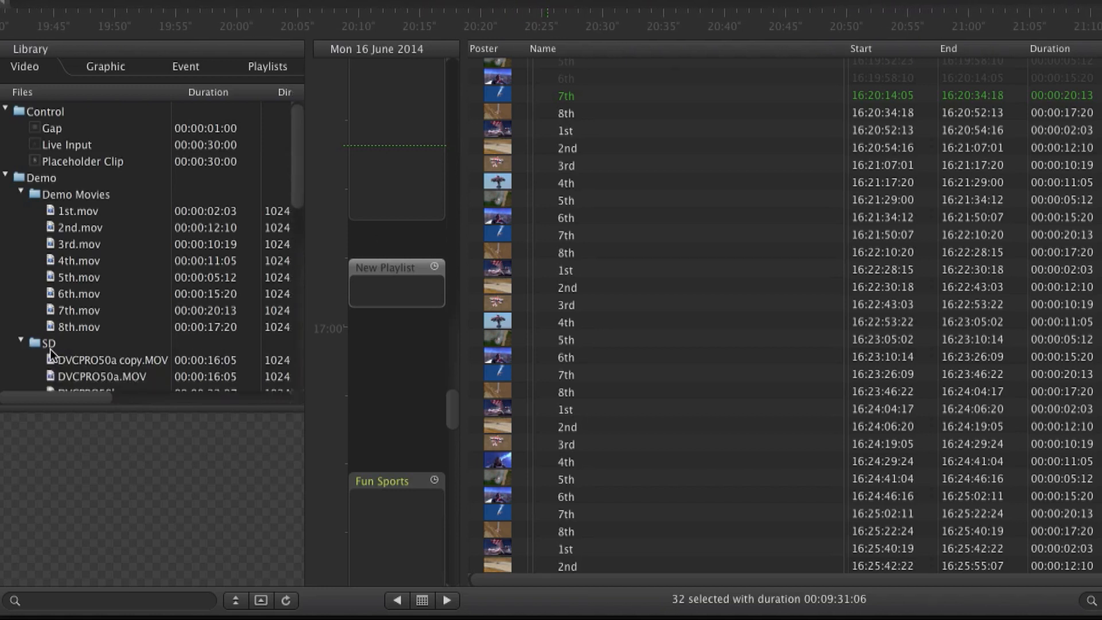
{"action": "left_click", "coordinate": [87, 357]}
{"action": "scroll", "coordinate": [148, 315], "scroll_direction": "down", "scroll_amount": 2}
{"action": "scroll", "coordinate": [148, 315], "scroll_direction": "down", "scroll_amount": 6}
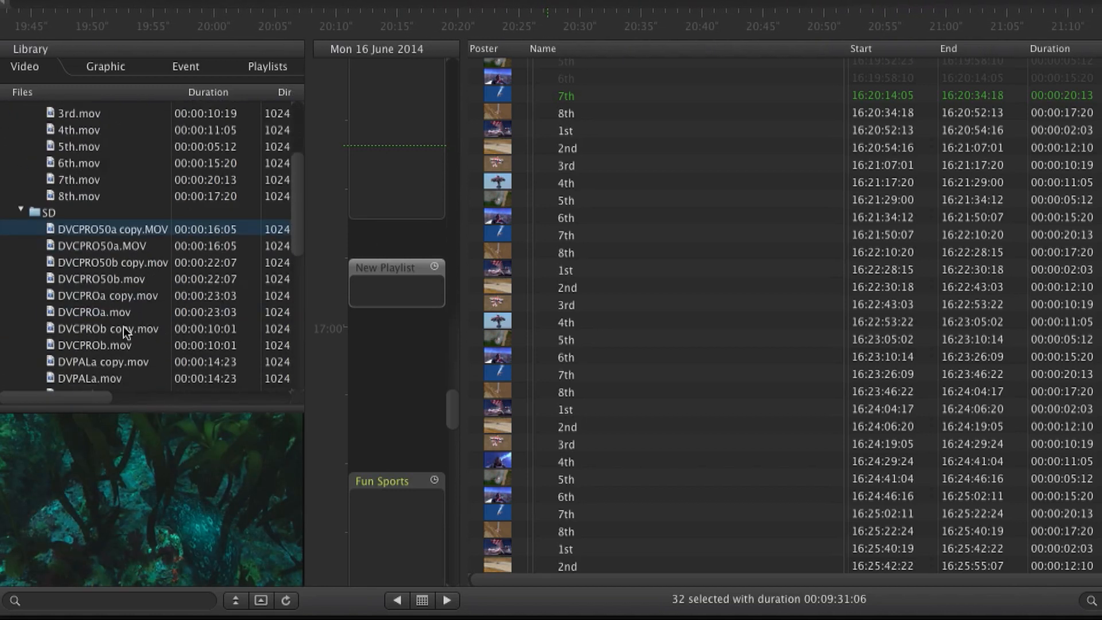
{"action": "left_click", "coordinate": [98, 299], "text": "shift"}
{"action": "left_click_drag", "start_coordinate": [89, 245], "coordinate": [592, 475]}
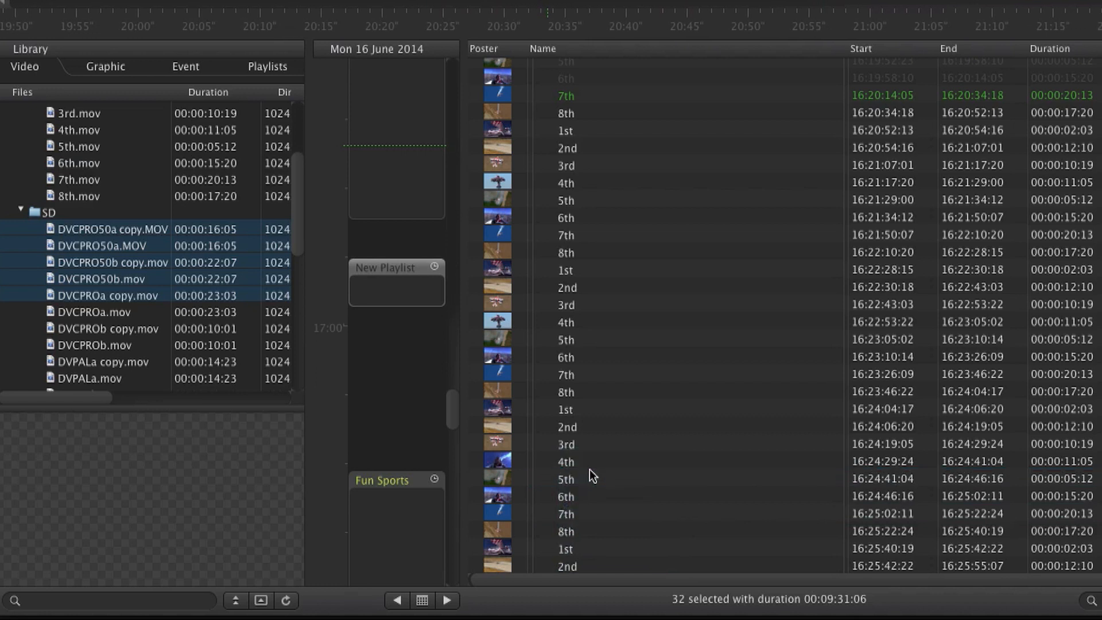
{"action": "scroll", "coordinate": [636, 328], "scroll_direction": "up", "scroll_amount": 8}
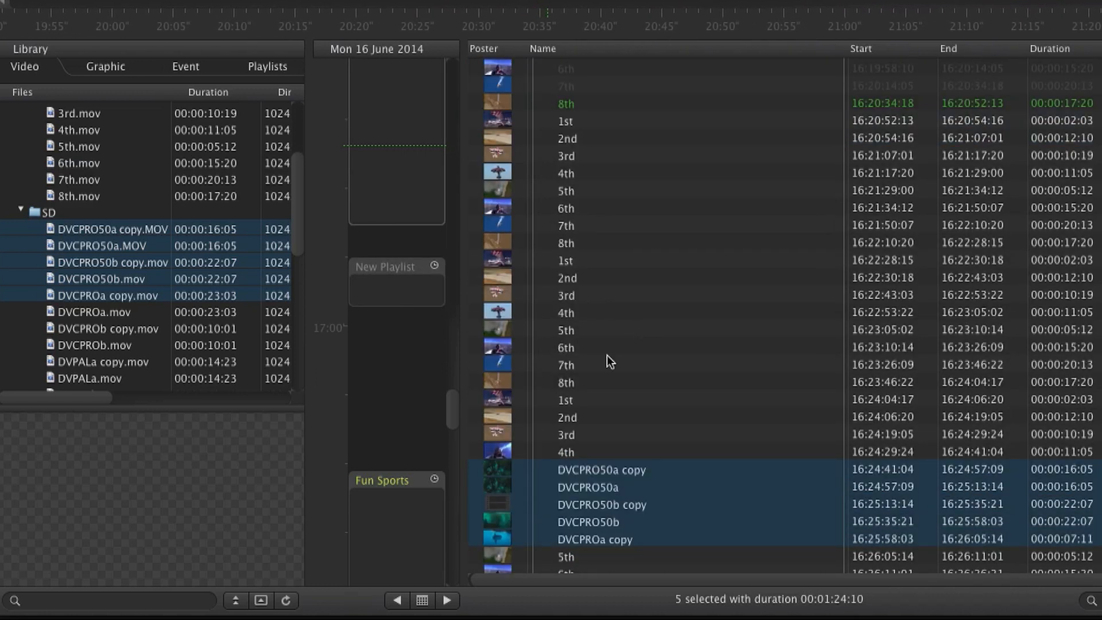
{"action": "scroll", "coordinate": [623, 373], "scroll_direction": "down", "scroll_amount": 5}
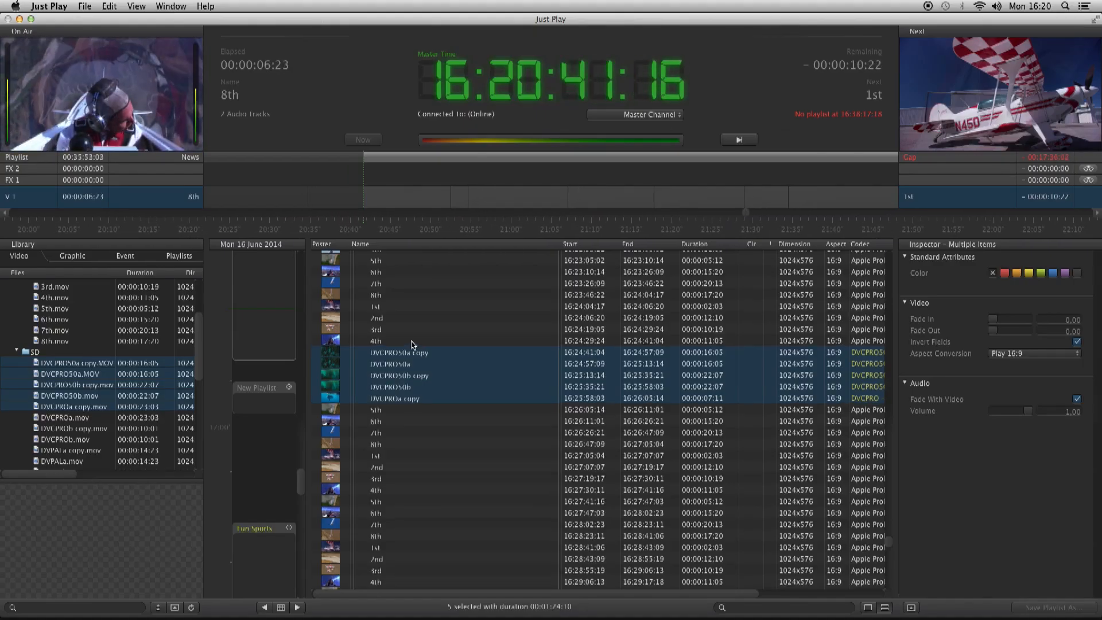
Step: Select the 2nd clip starting at 16:20:54:16 and examine its in and out points and aspect conversion options
{"action": "scroll", "coordinate": [412, 345], "scroll_direction": "up", "scroll_amount": 2}
{"action": "scroll", "coordinate": [411, 344], "scroll_direction": "up", "scroll_amount": 5}
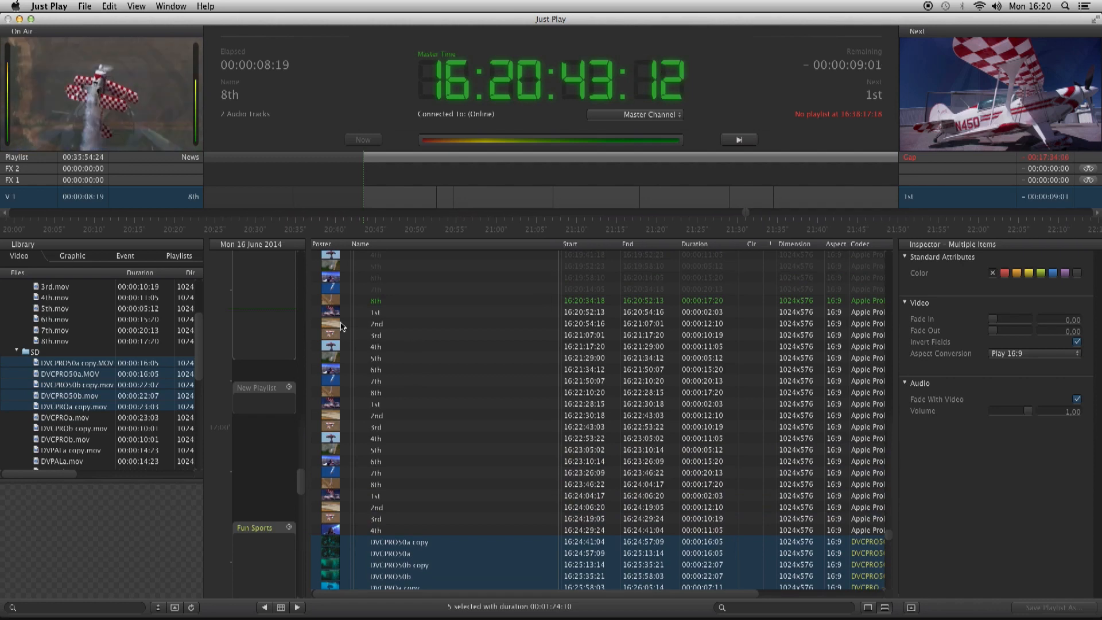
{"action": "left_click", "coordinate": [380, 326]}
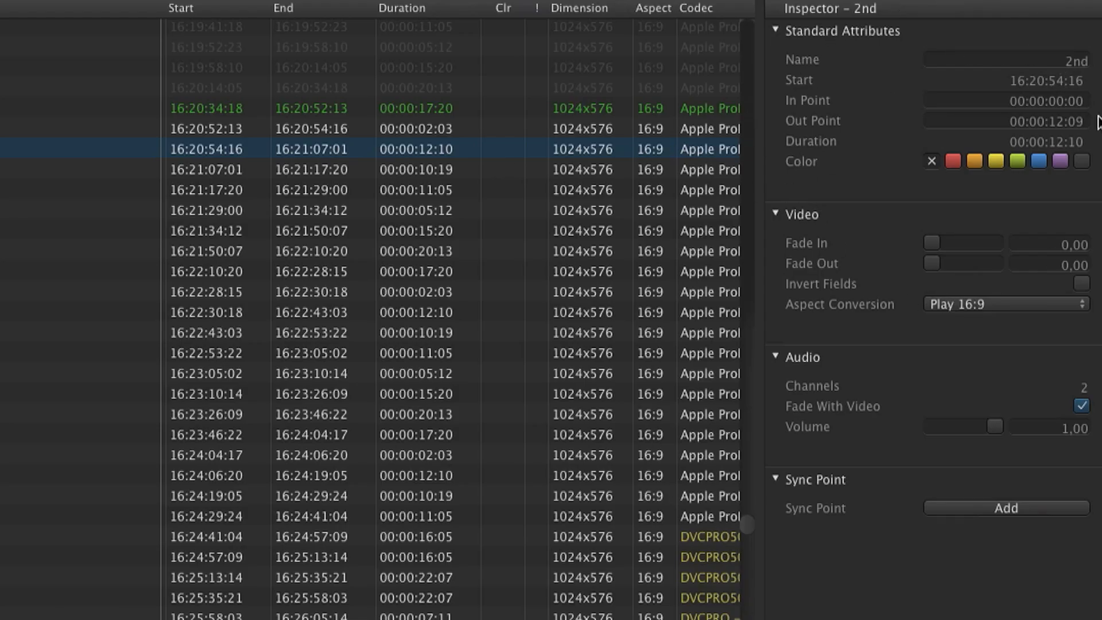
{"action": "left_click", "coordinate": [1055, 102]}
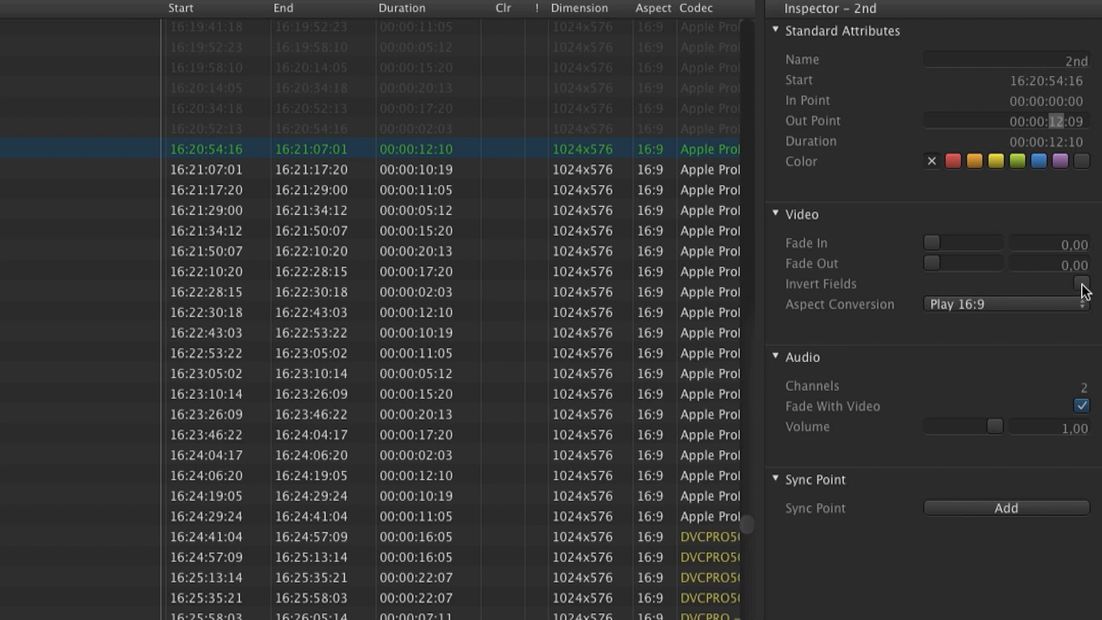
{"action": "left_click", "coordinate": [1077, 303]}
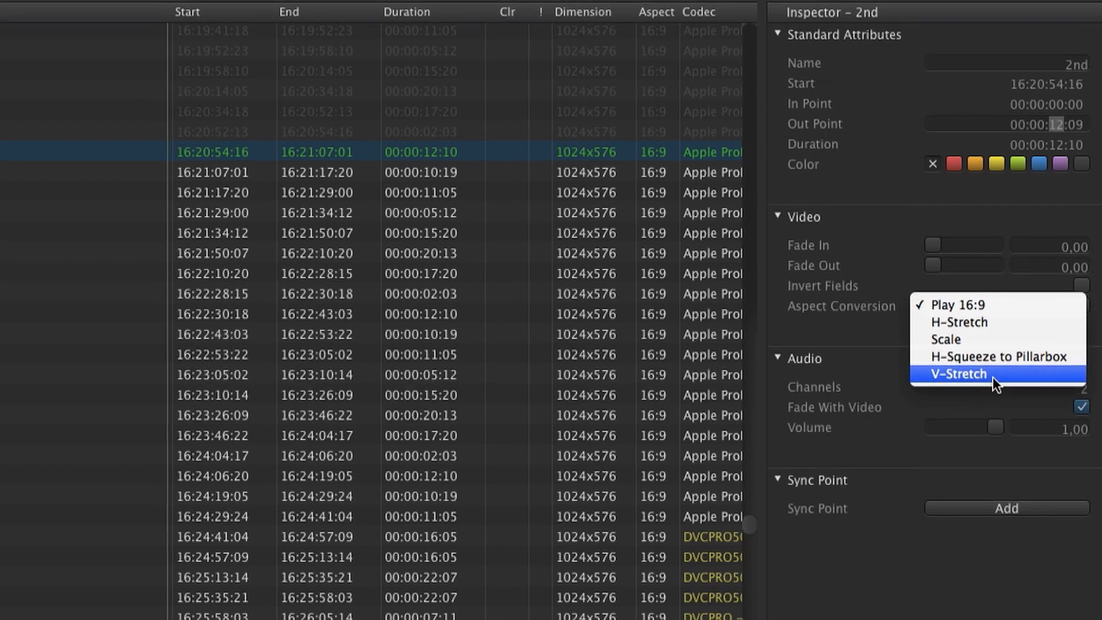
{"action": "left_click", "coordinate": [889, 318]}
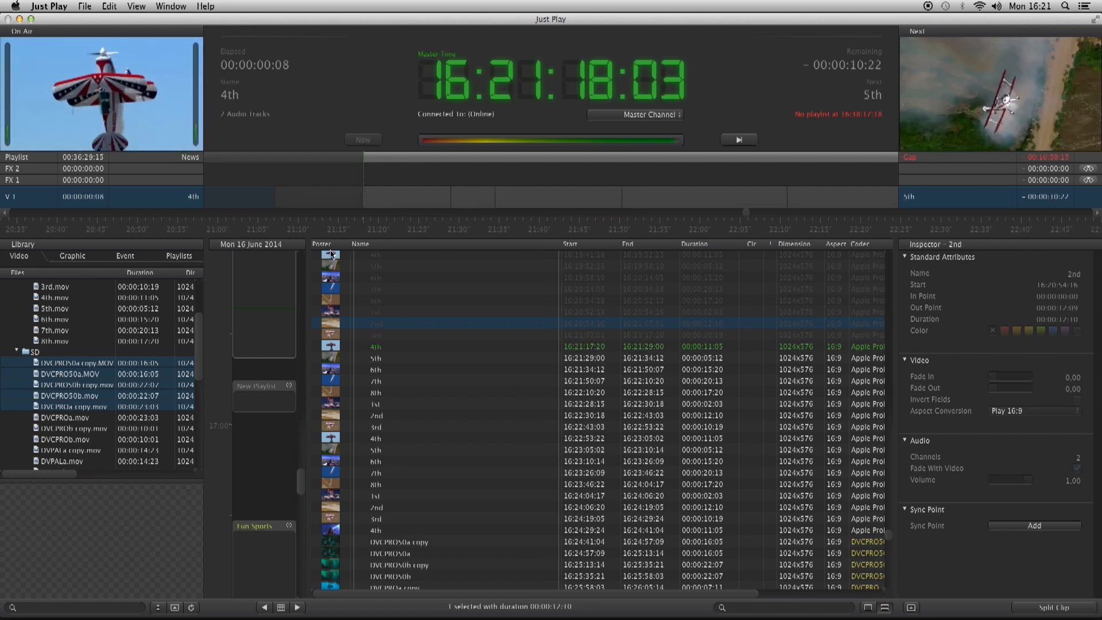
Step: Display the contents of the FX 1 graphics layer and select the QTMovie item in the Fun Sports playlist
{"action": "left_click", "coordinate": [193, 181]}
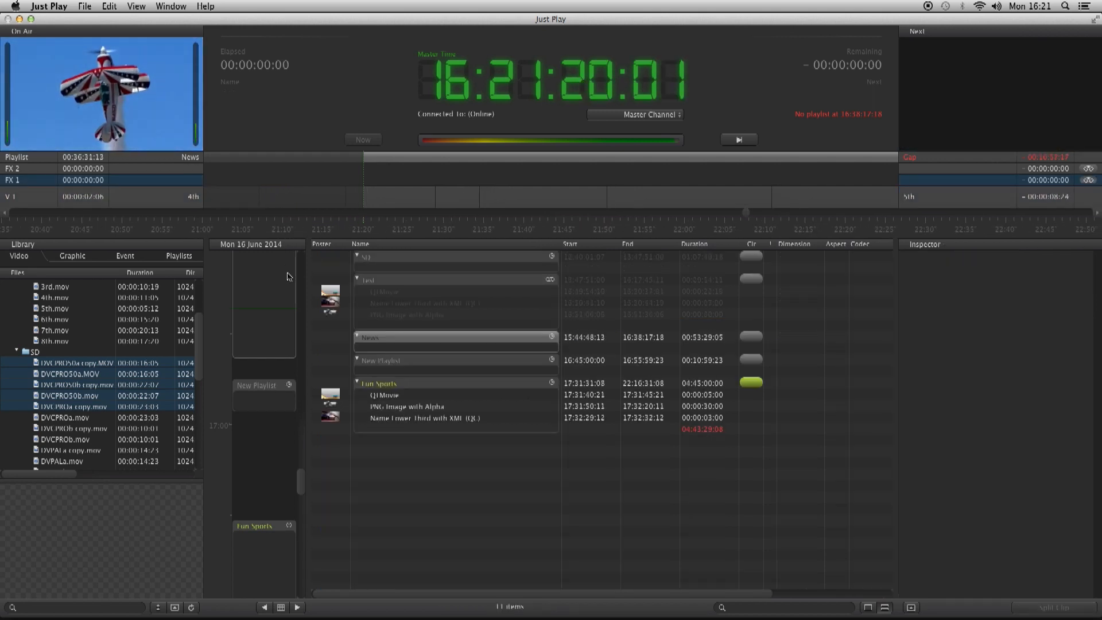
{"action": "left_click", "coordinate": [401, 395]}
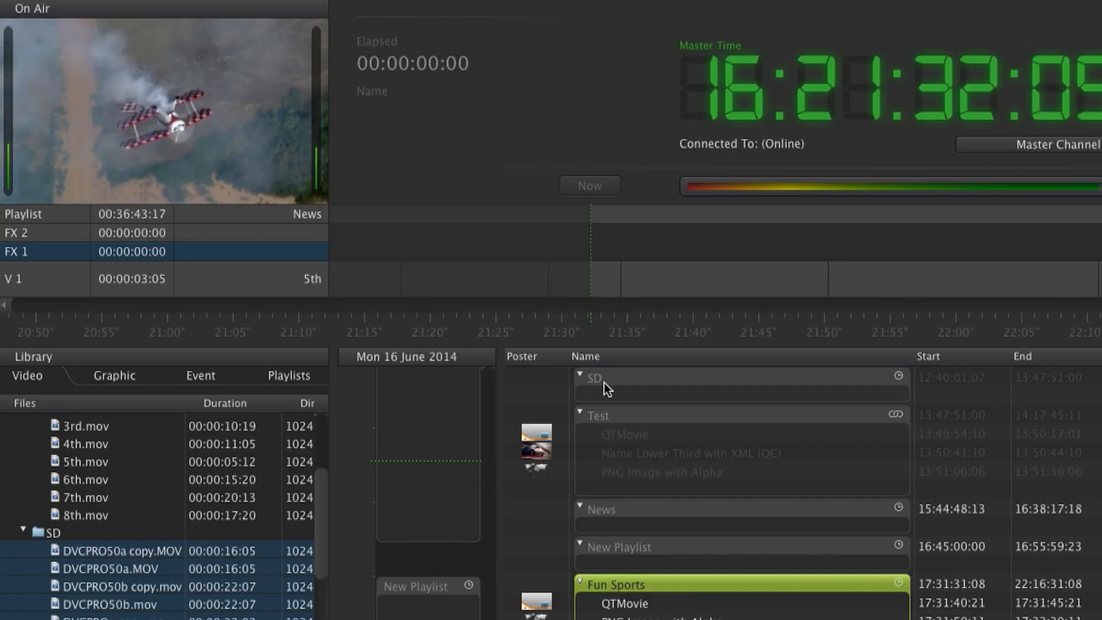
{"action": "left_click", "coordinate": [291, 282]}
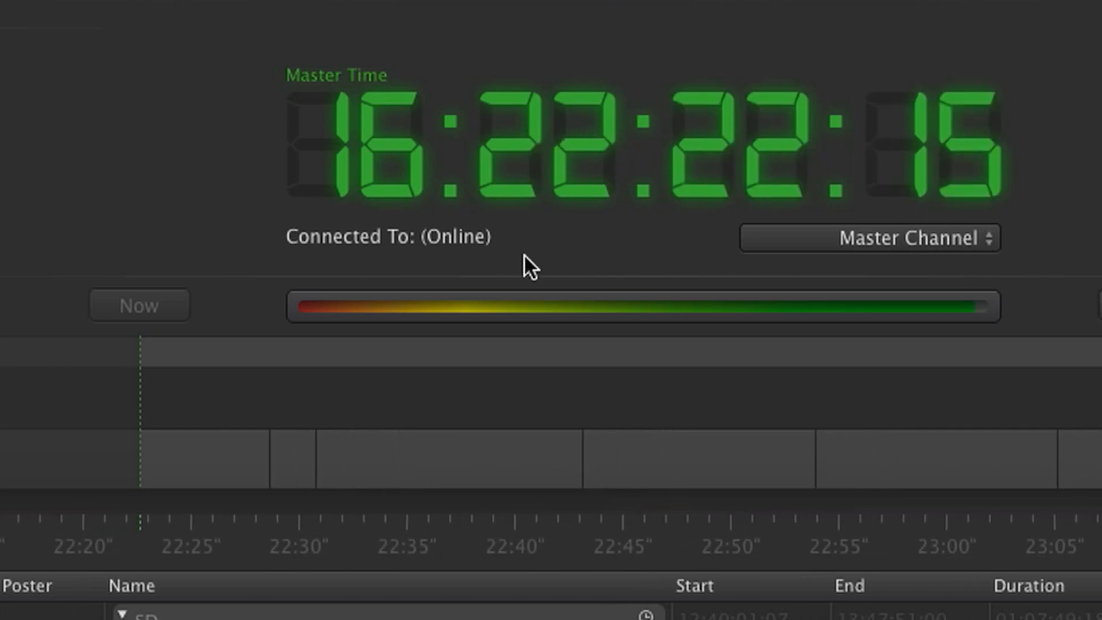
Step: Move the timeline to the upcoming 3rd clip, scrub to 16:22:49:00 within it, and return to the current master time
{"action": "left_click", "coordinate": [697, 457]}
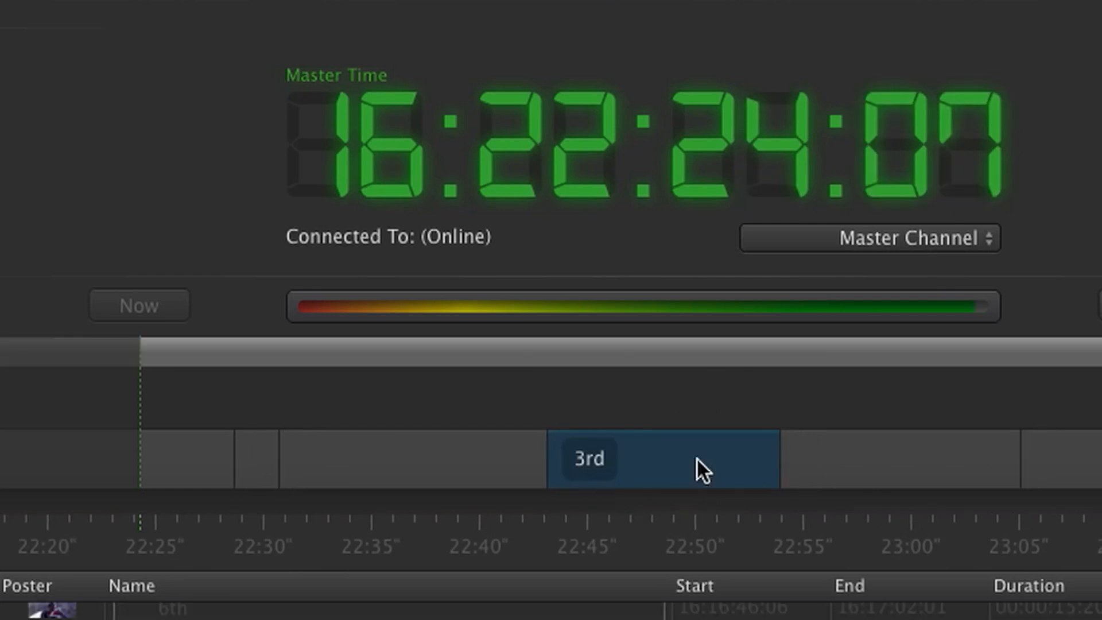
{"action": "double_click", "coordinate": [625, 457]}
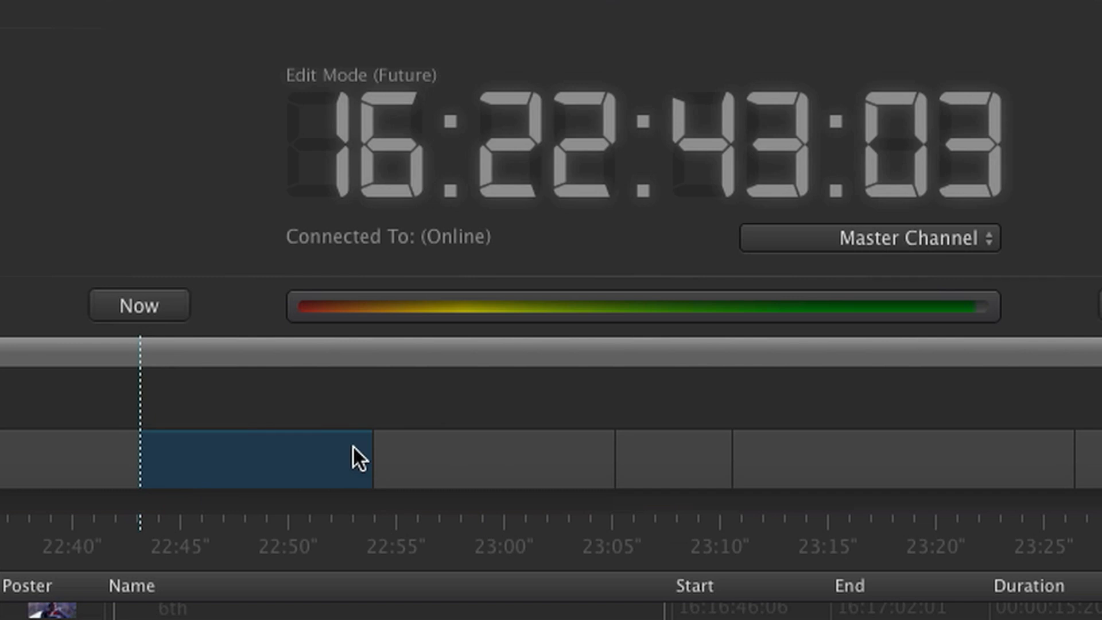
{"action": "left_click_drag", "start_coordinate": [357, 537], "coordinate": [234, 543]}
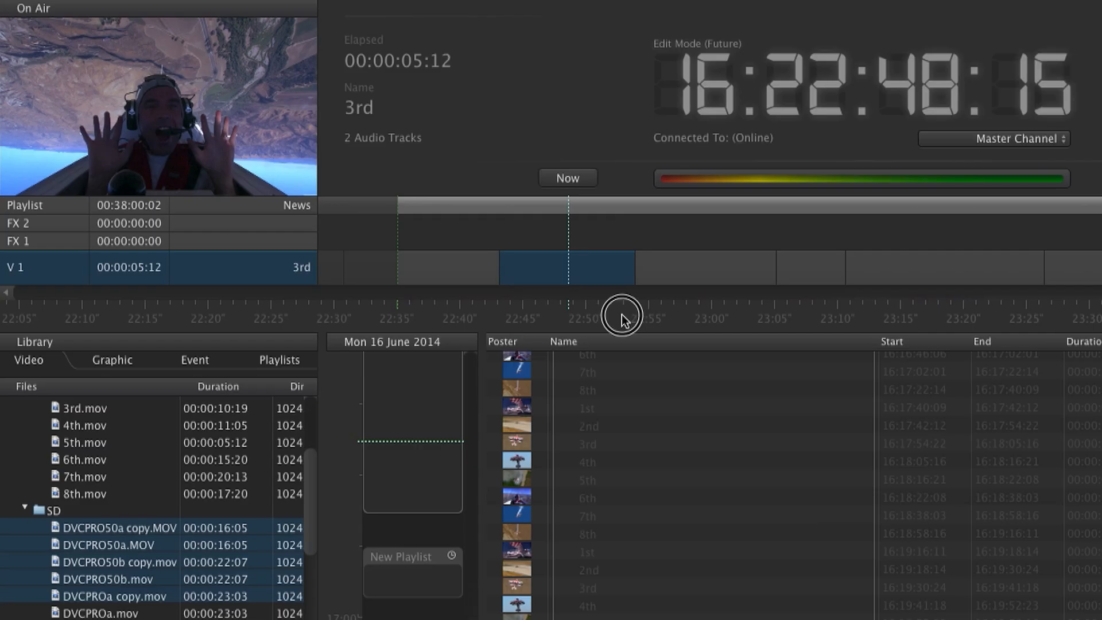
{"action": "left_click_drag", "start_coordinate": [623, 317], "coordinate": [610, 321]}
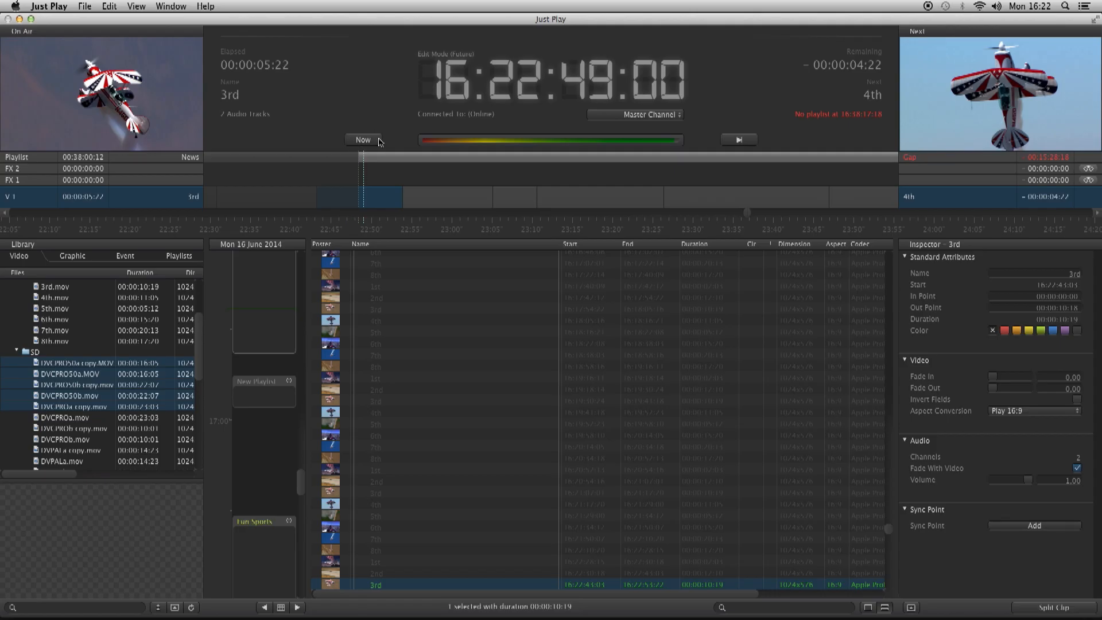
{"action": "left_click", "coordinate": [378, 141]}
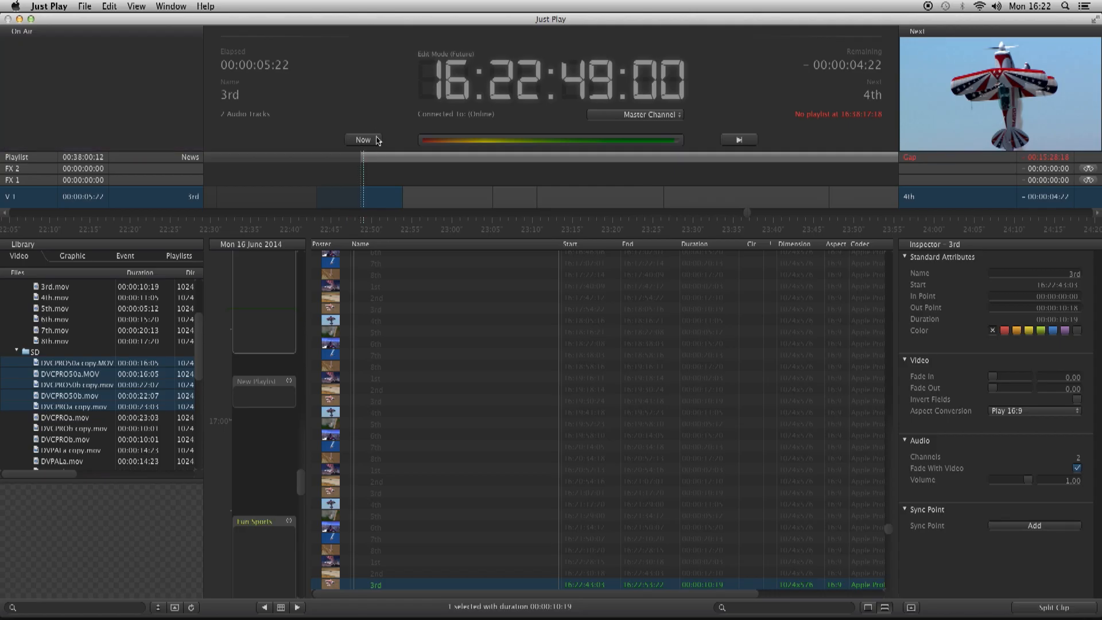